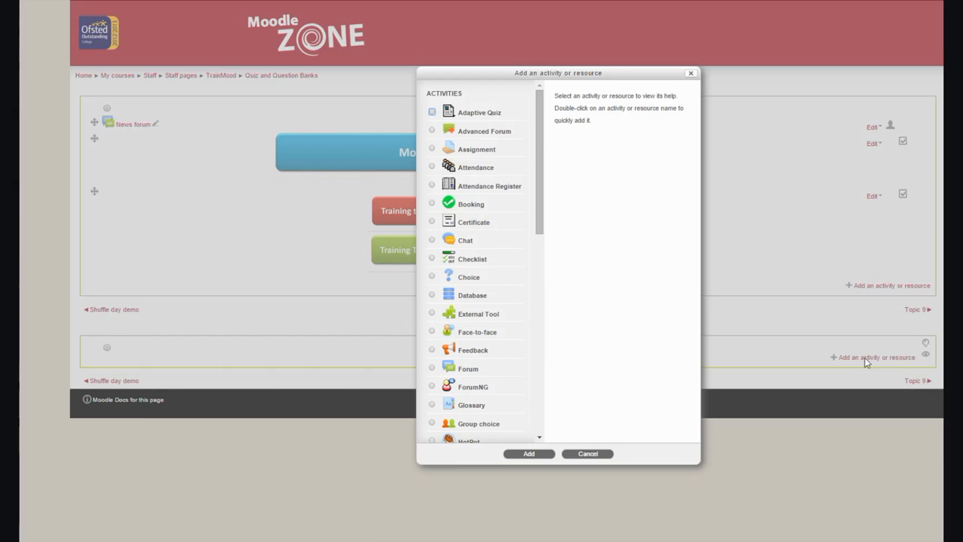
# - Add a new Quiz activity to the Quiz and Question Banks section
pyautogui.moveTo(540, 218); pyautogui.dragTo(545, 315)
pyautogui.click(457, 326)
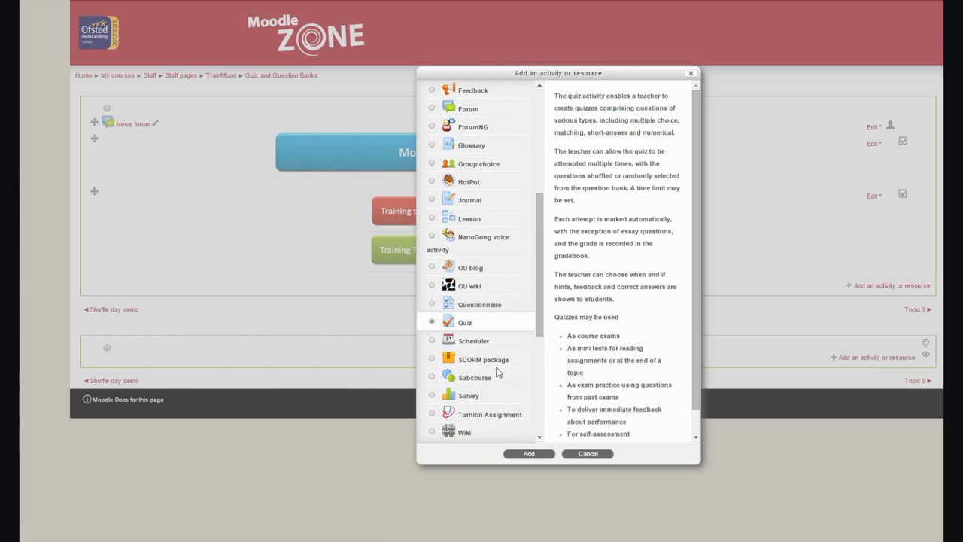
pyautogui.click(531, 454)
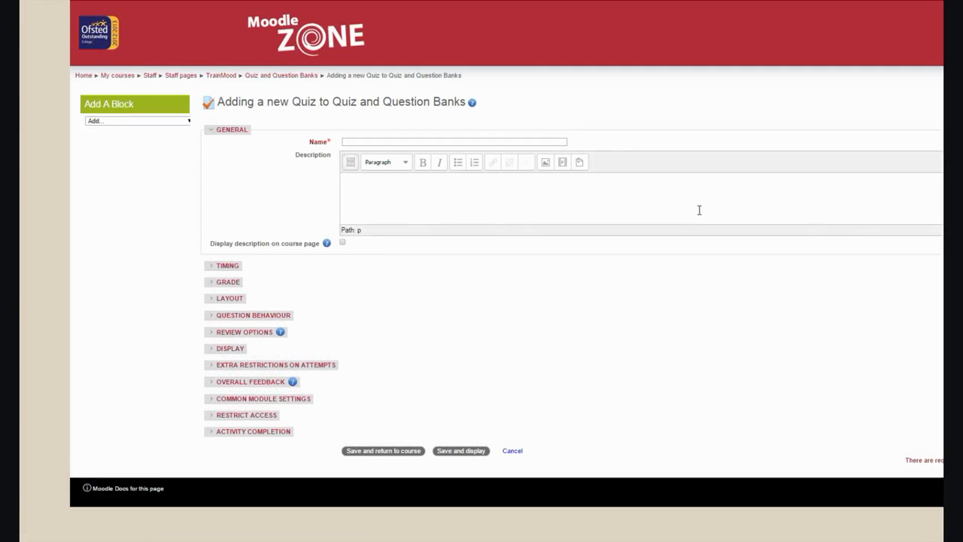
# - Name the new quiz "Test quiz" and leave its description empty
pyautogui.click(423, 143)
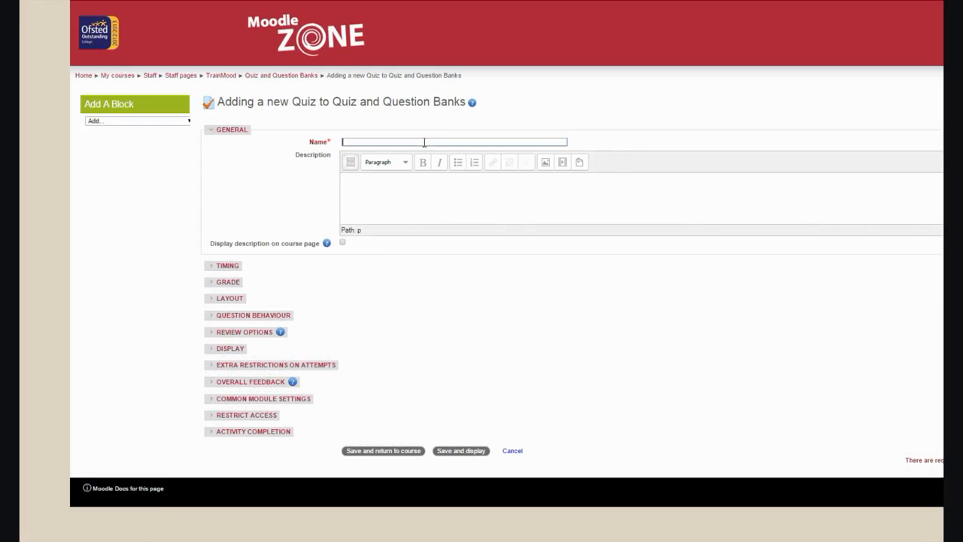
pyautogui.write('Test quiz')
pyautogui.click(384, 193)
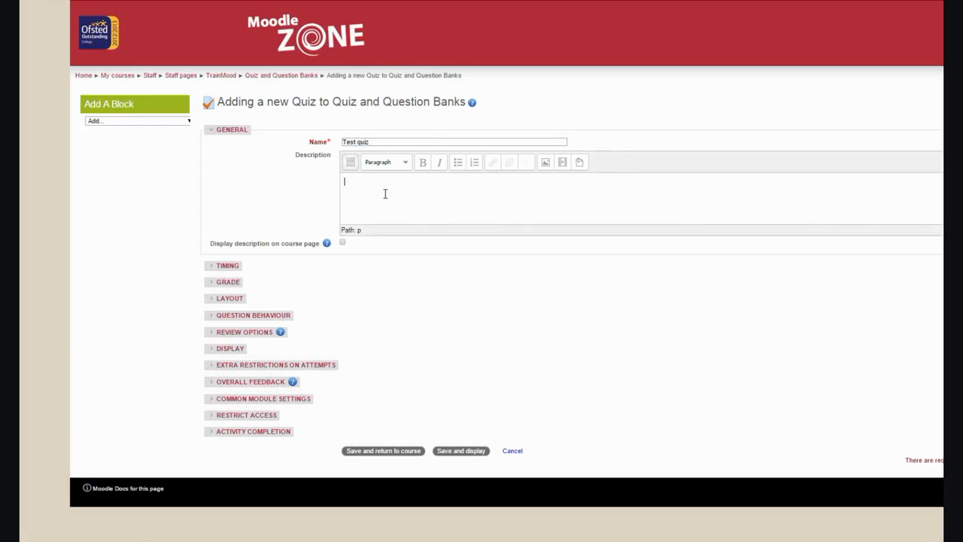
# - Show the quiz's timing and grade settings, and choose Highest grade as the grading method
pyautogui.click(228, 266)
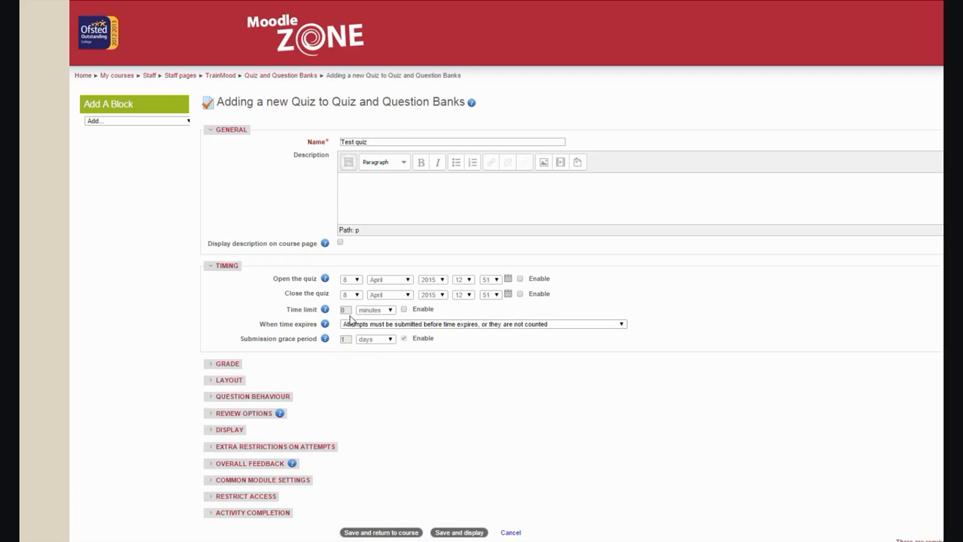
pyautogui.click(227, 365)
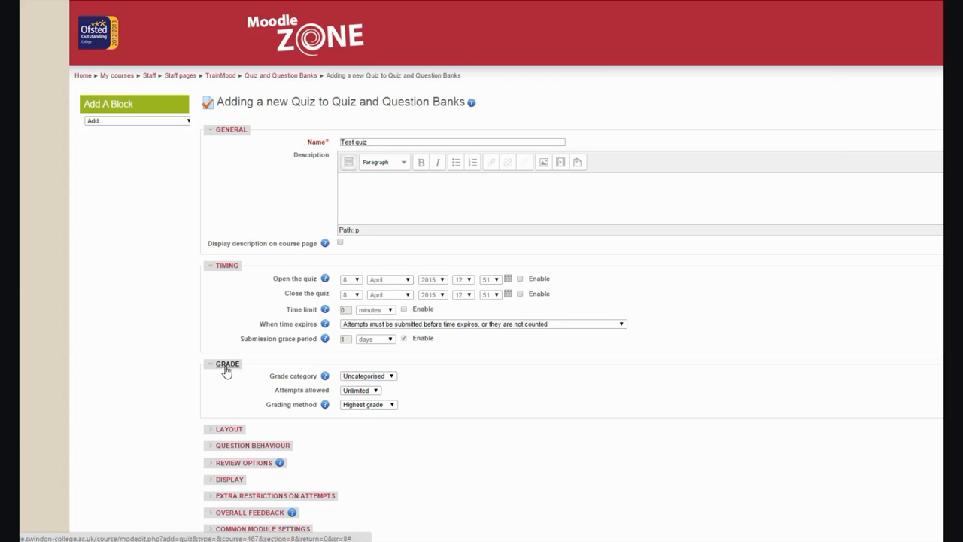
pyautogui.click(391, 406)
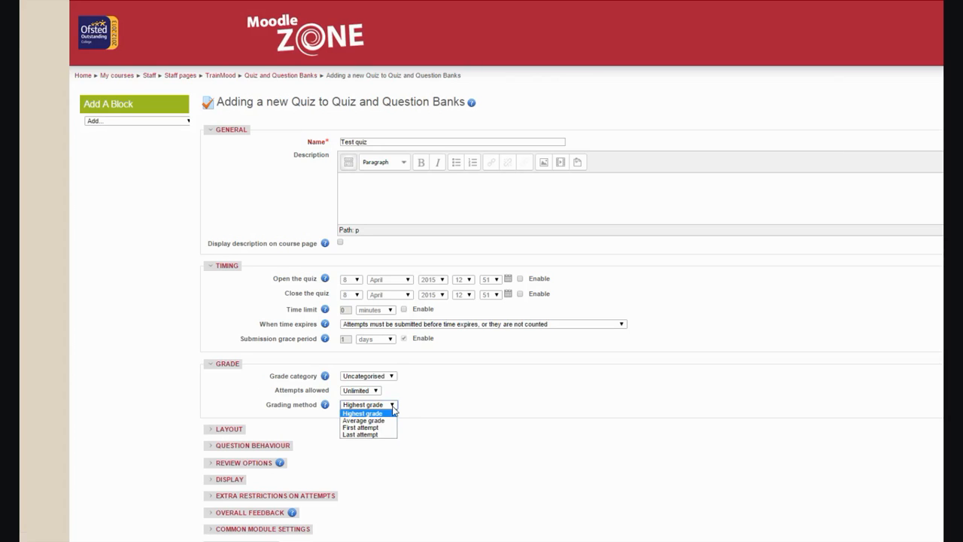
pyautogui.click(392, 411)
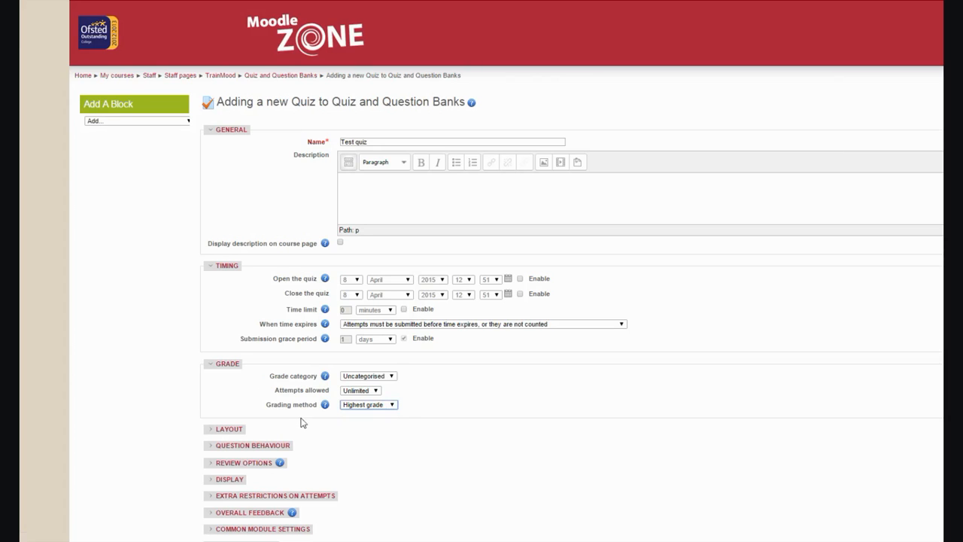
# - Set the quiz layout to start a new page every 4 questions
pyautogui.click(229, 429)
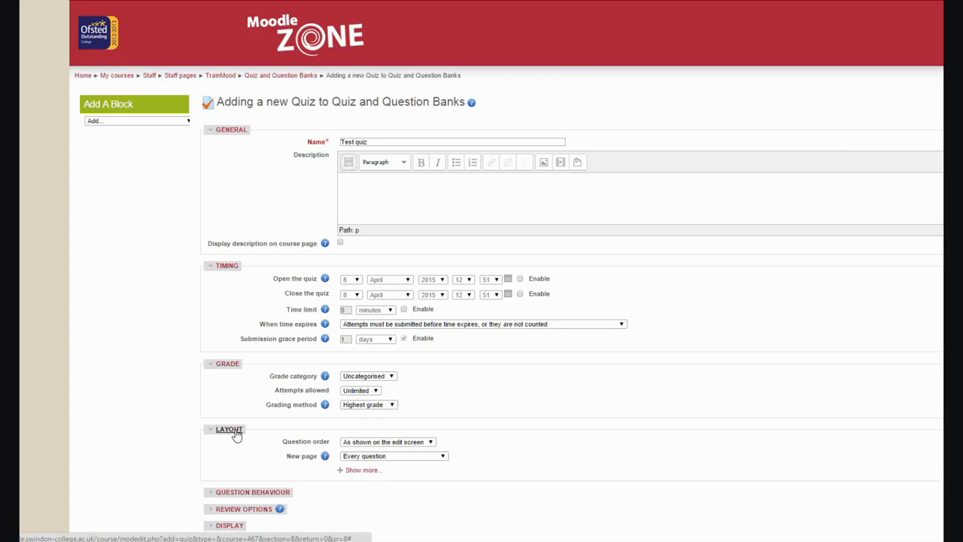
pyautogui.click(444, 456)
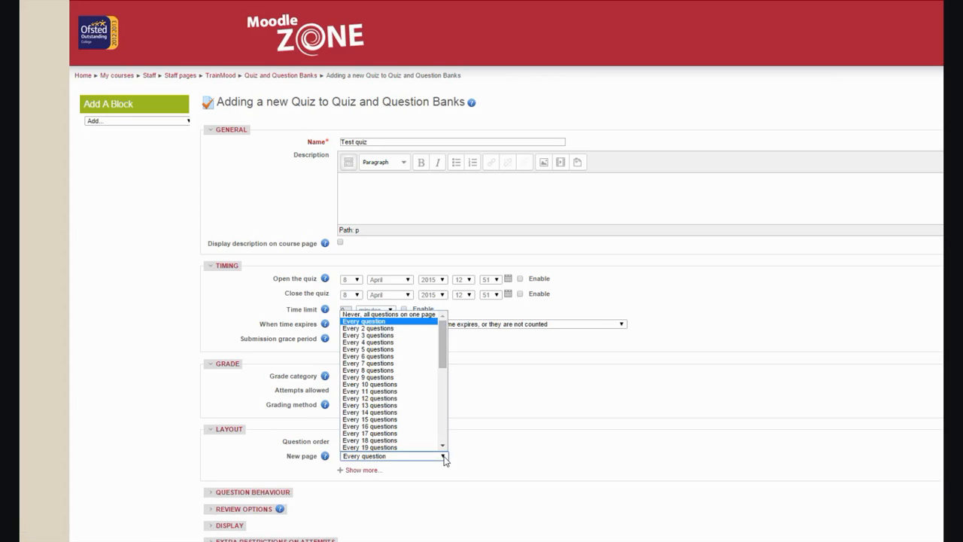
pyautogui.click(377, 342)
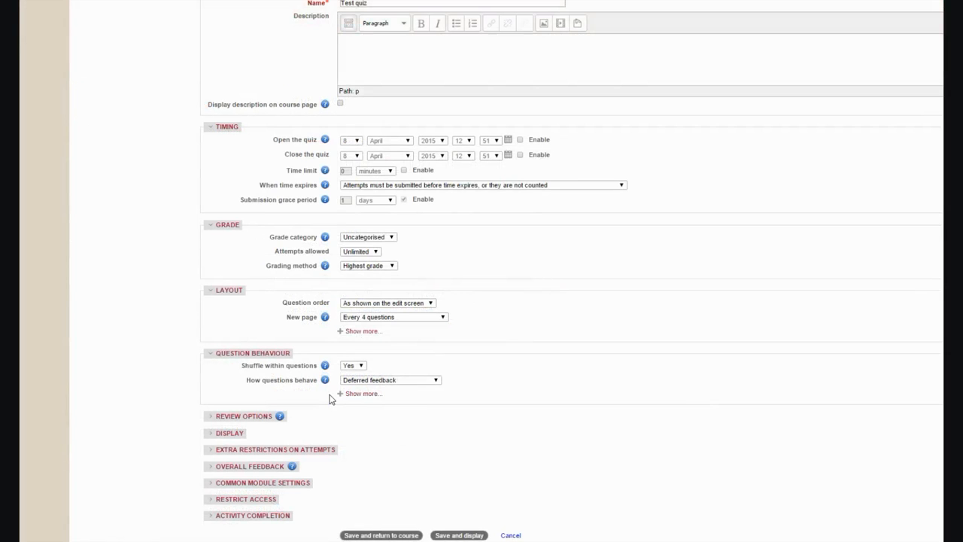
# - Examine the review, display, attempt restriction, overall feedback, common module, access restriction and activity completion settings of the quiz
pyautogui.click(213, 418)
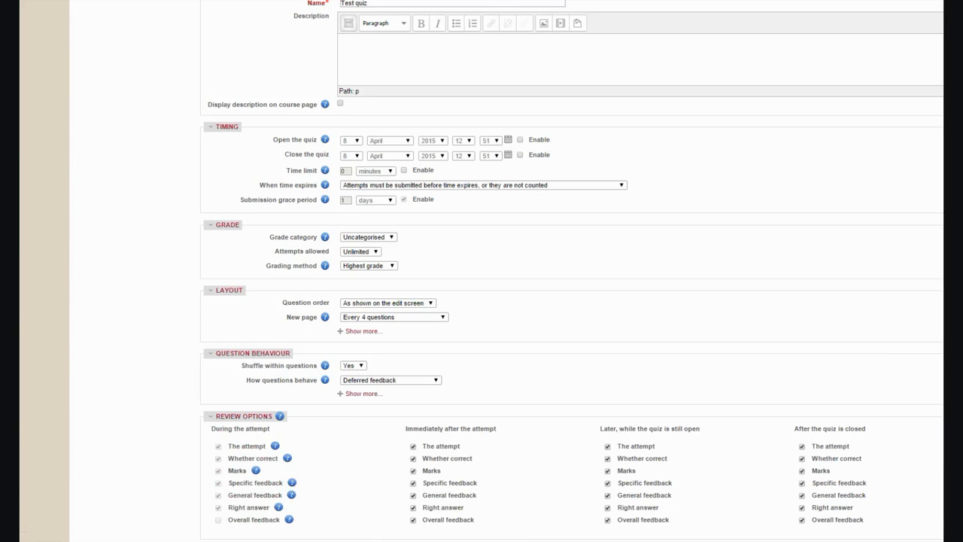
pyautogui.scroll(-3, 572, 271)
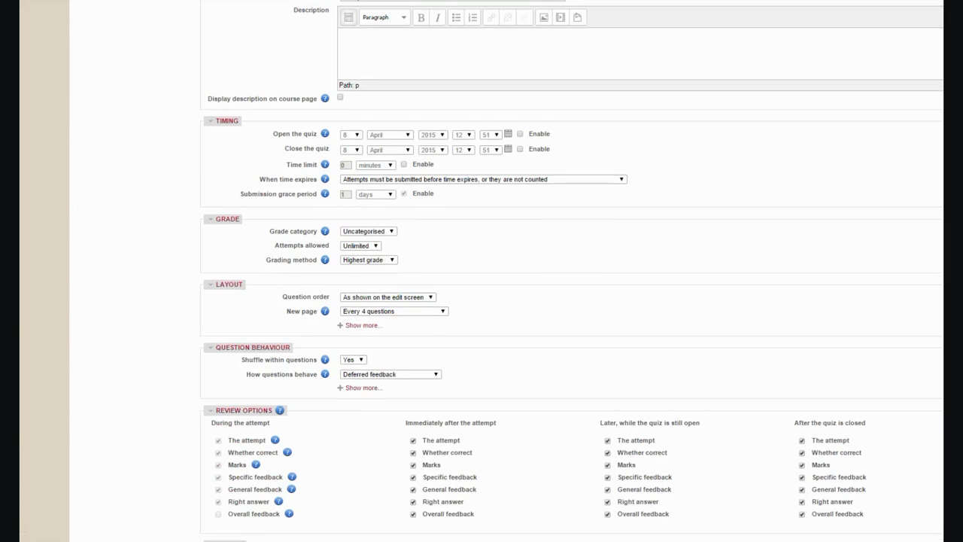
pyautogui.scroll(-1, 482, 301)
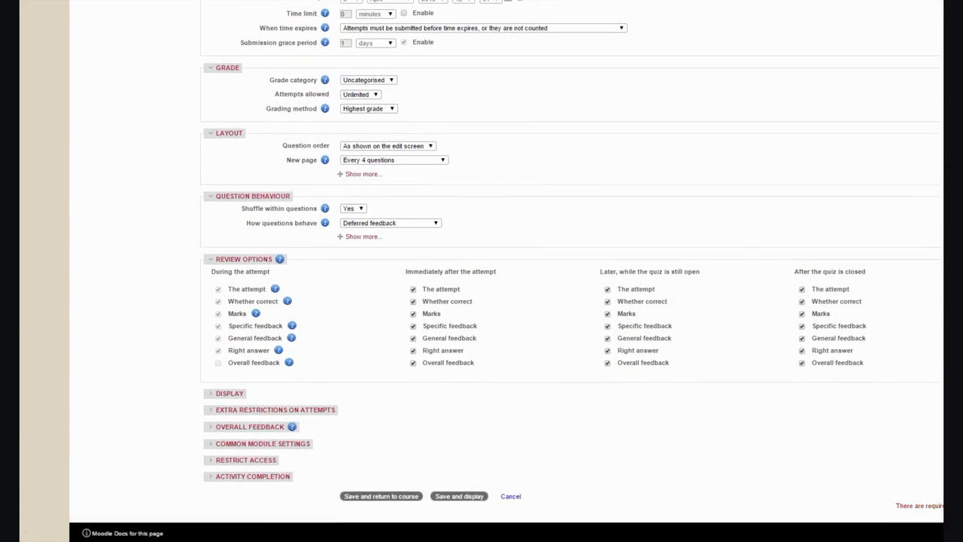
pyautogui.click(226, 387)
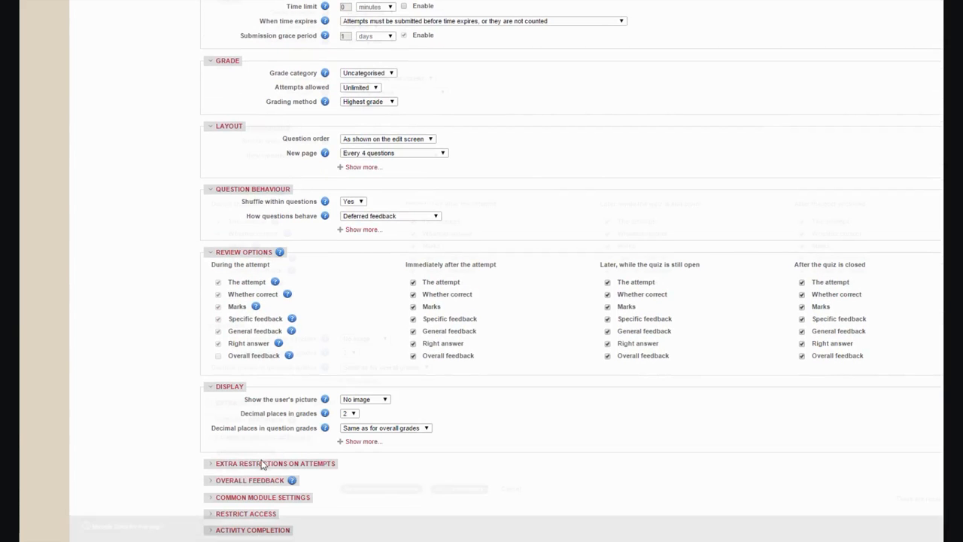
pyautogui.scroll(-1, 258, 459)
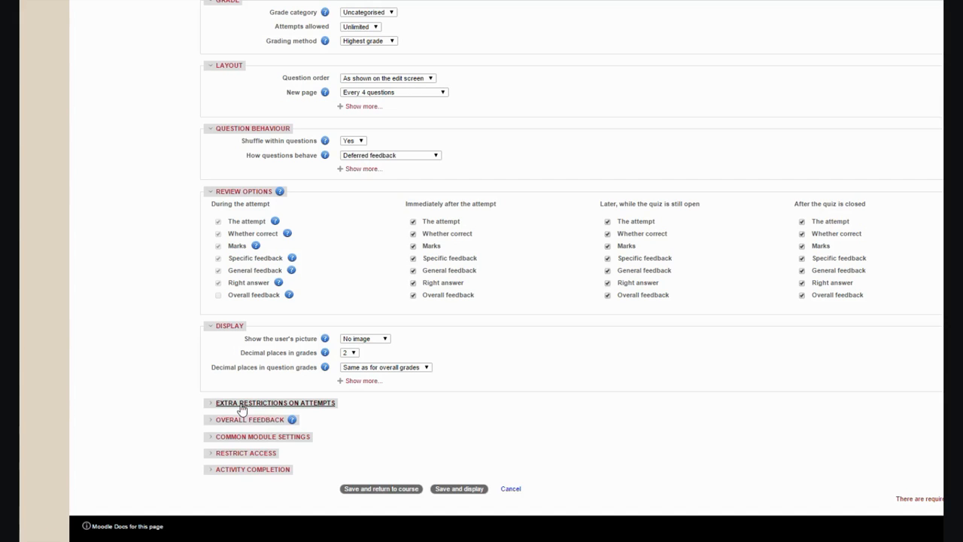
pyautogui.click(243, 406)
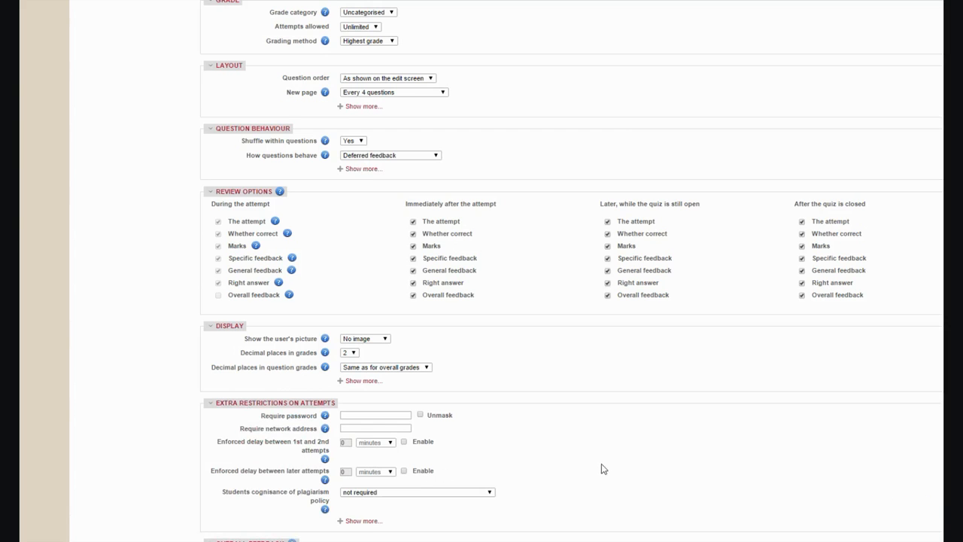
pyautogui.scroll(-3, 606, 479)
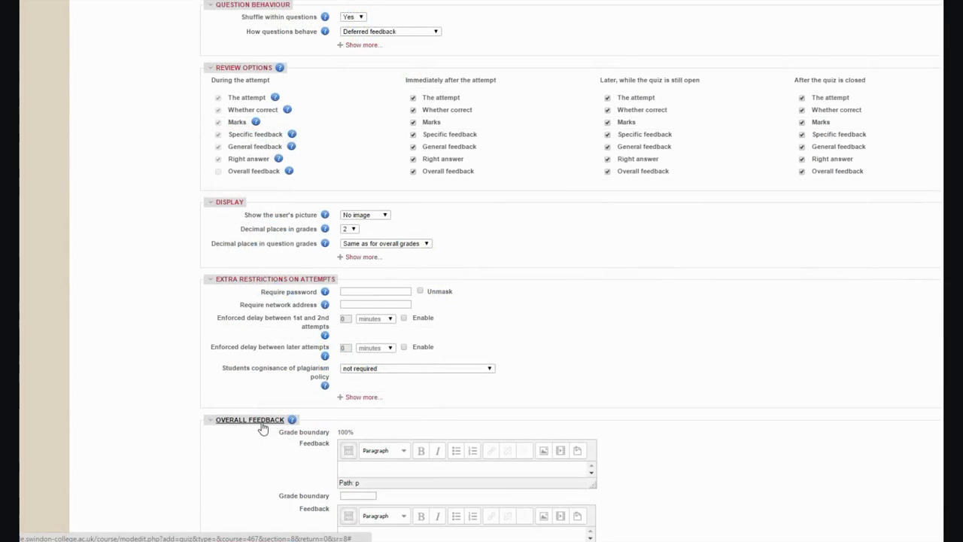
pyautogui.scroll(-8, 262, 428)
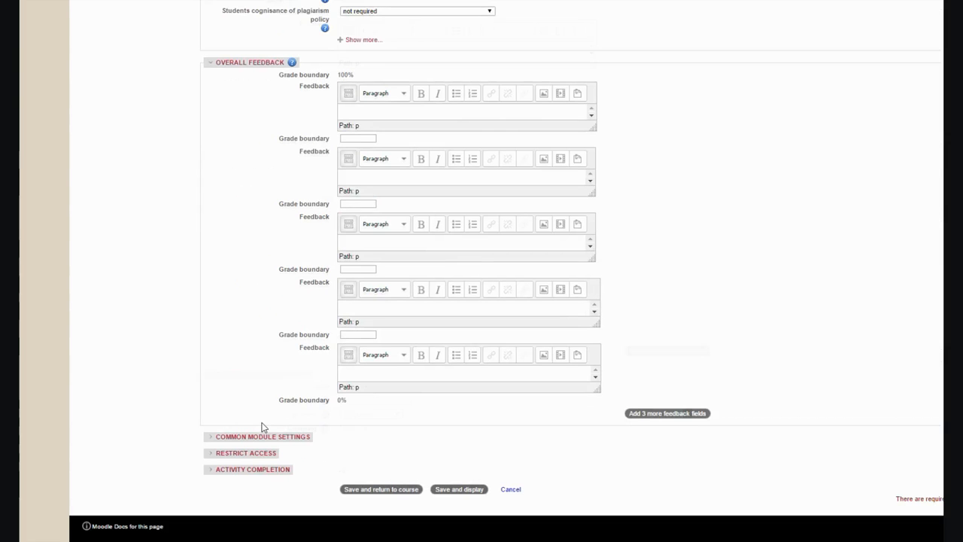
pyautogui.click(262, 435)
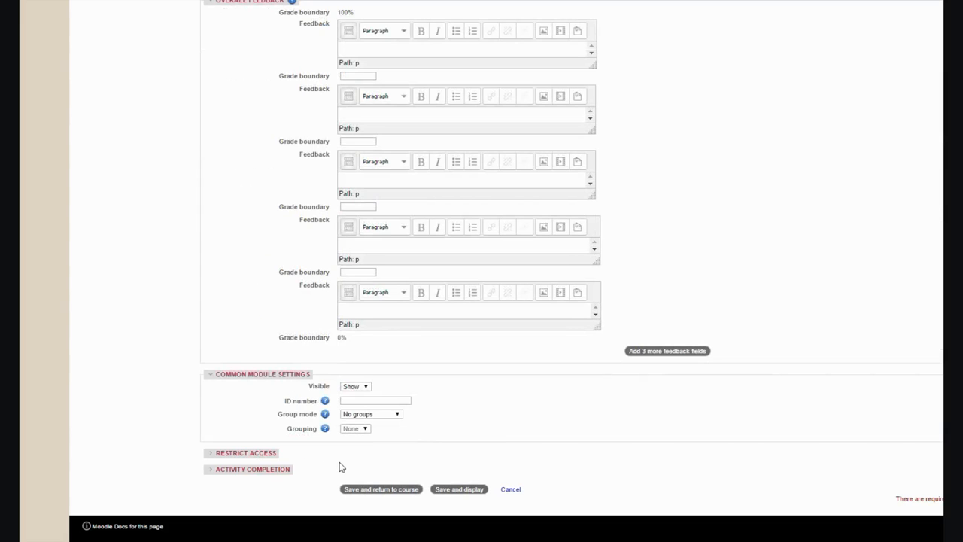
pyautogui.click(255, 456)
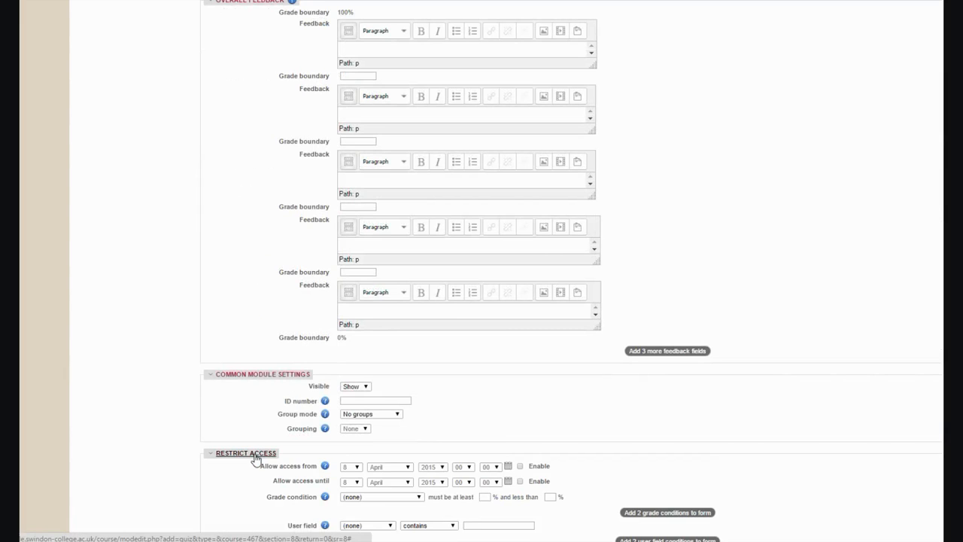
pyautogui.scroll(-3, 255, 457)
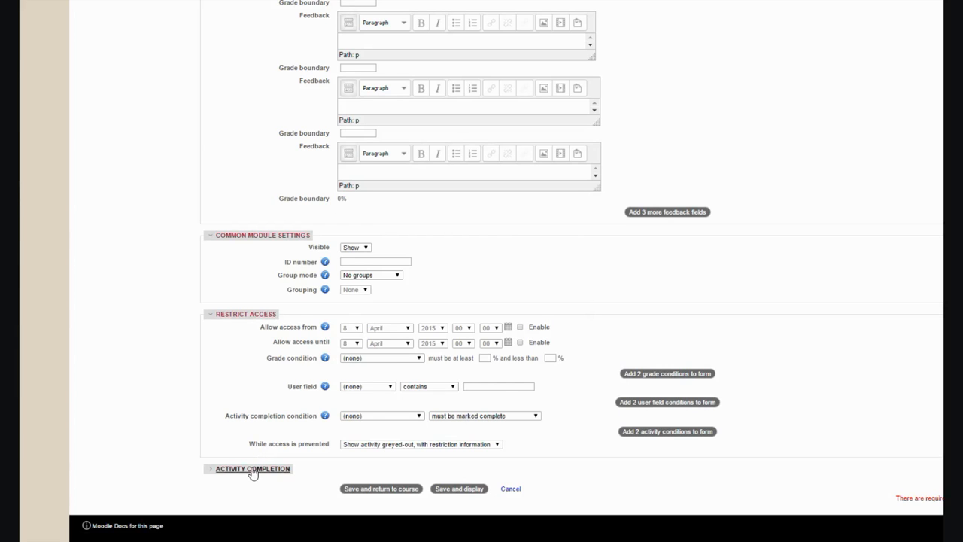
pyautogui.click(252, 471)
pyautogui.scroll(-2, 253, 474)
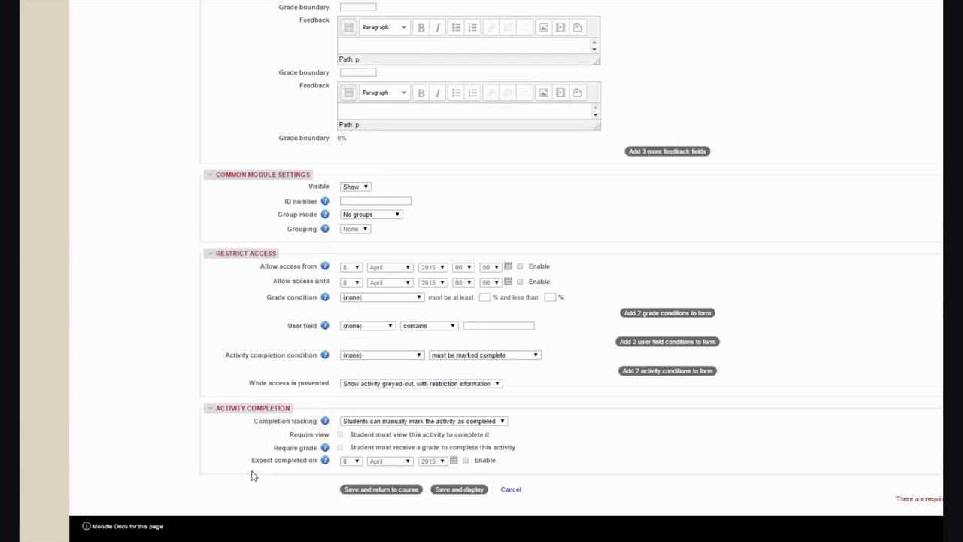
# - Save and display the quiz, and open it for editing its questions
pyautogui.click(472, 493)
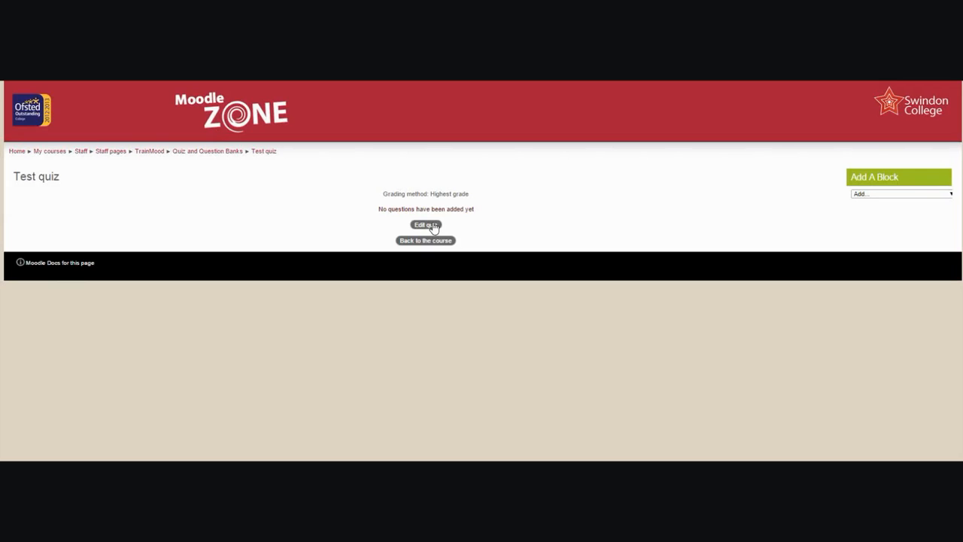
pyautogui.click(426, 225)
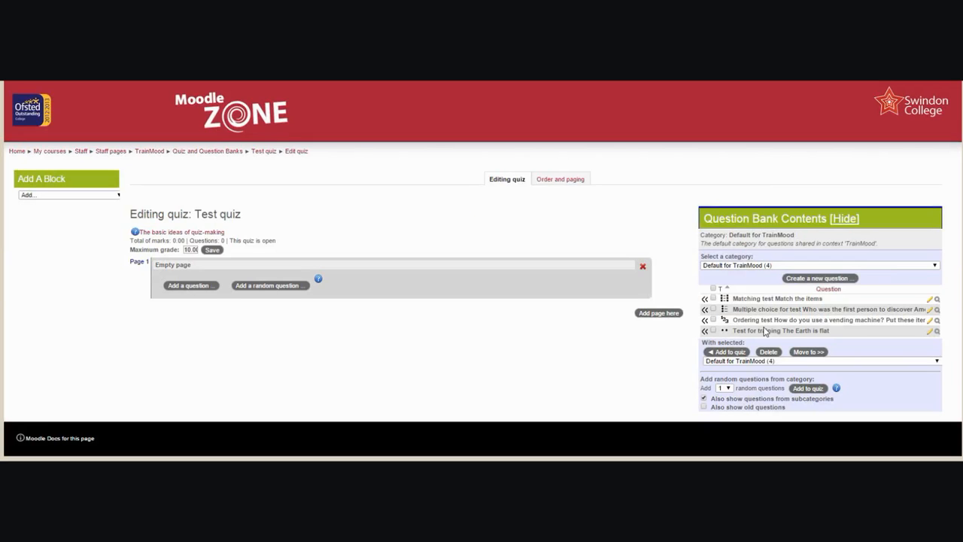
# - Add the Matching test, Multiple choice for test and Ordering test questions from the question bank to the quiz
pyautogui.click(706, 301)
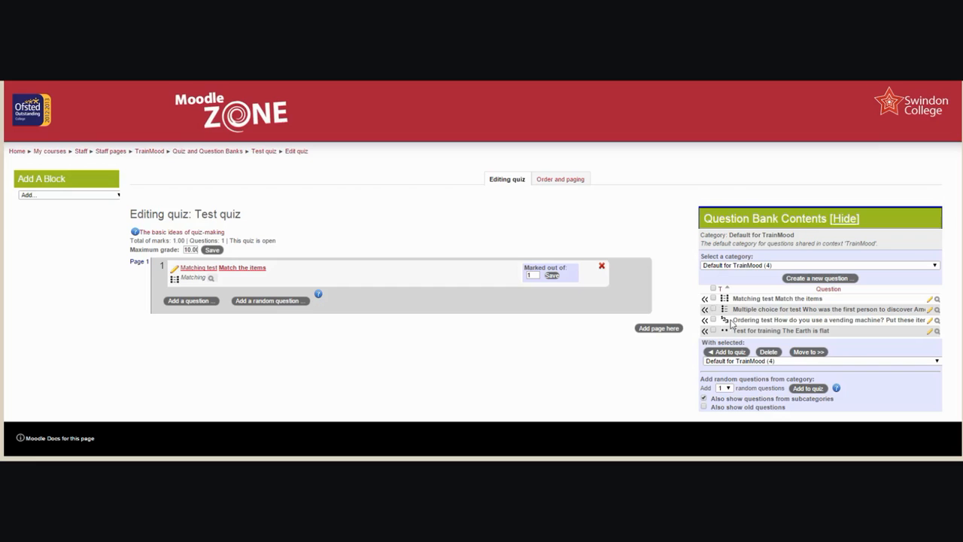
pyautogui.click(714, 309)
pyautogui.click(713, 319)
pyautogui.click(726, 352)
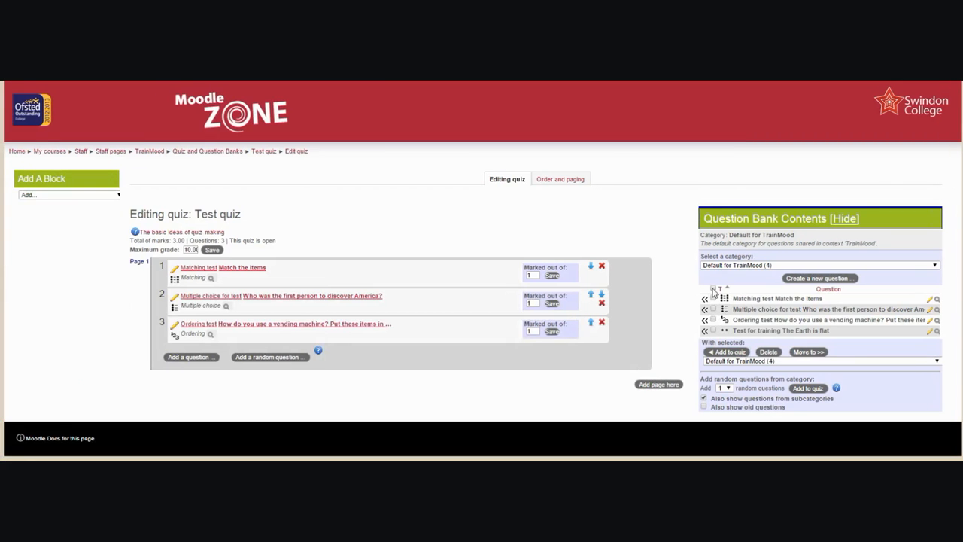
pyautogui.click(714, 289)
pyautogui.click(722, 352)
# - Preview the Matching test question, and move the Ordering test question up above the multiple choice question
pyautogui.click(211, 278)
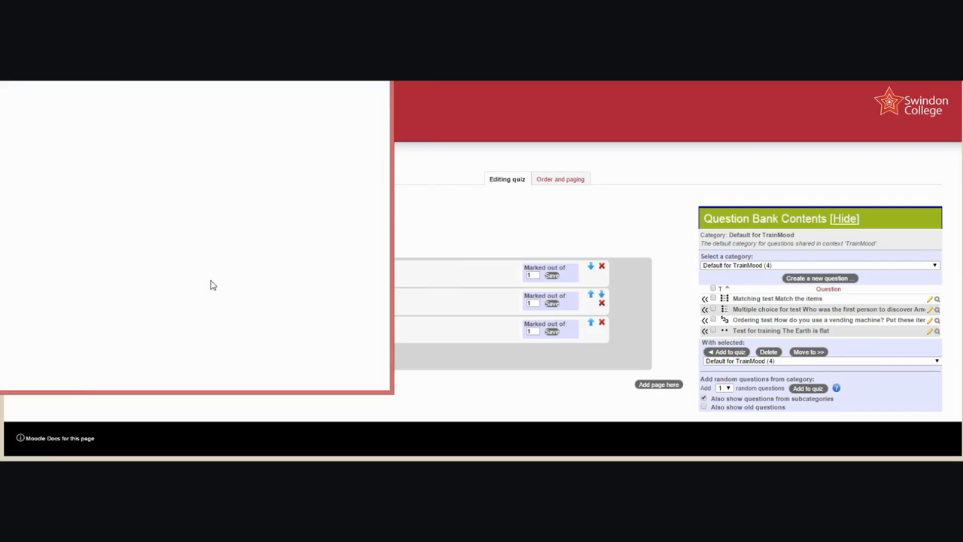
pyautogui.moveTo(240, 25); pyautogui.dragTo(306, 87)
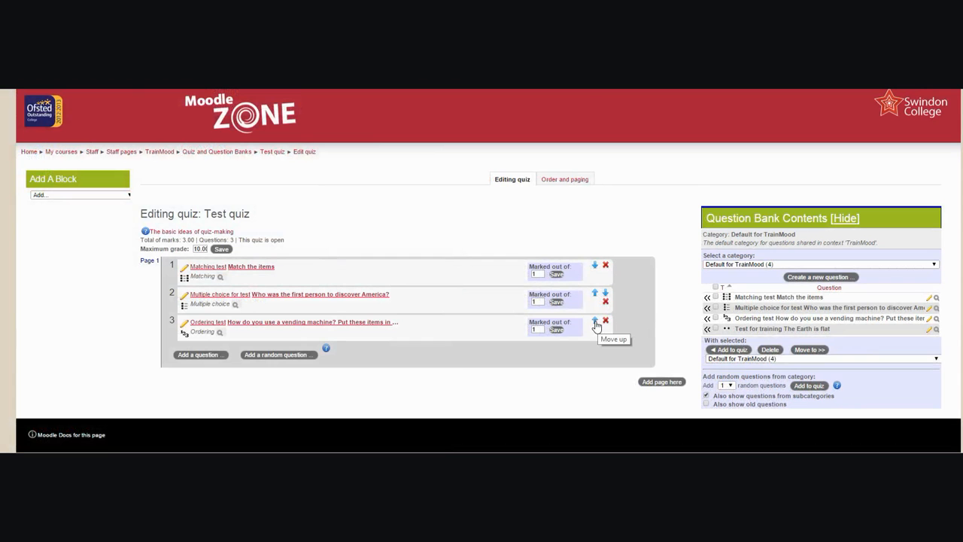
pyautogui.click(595, 322)
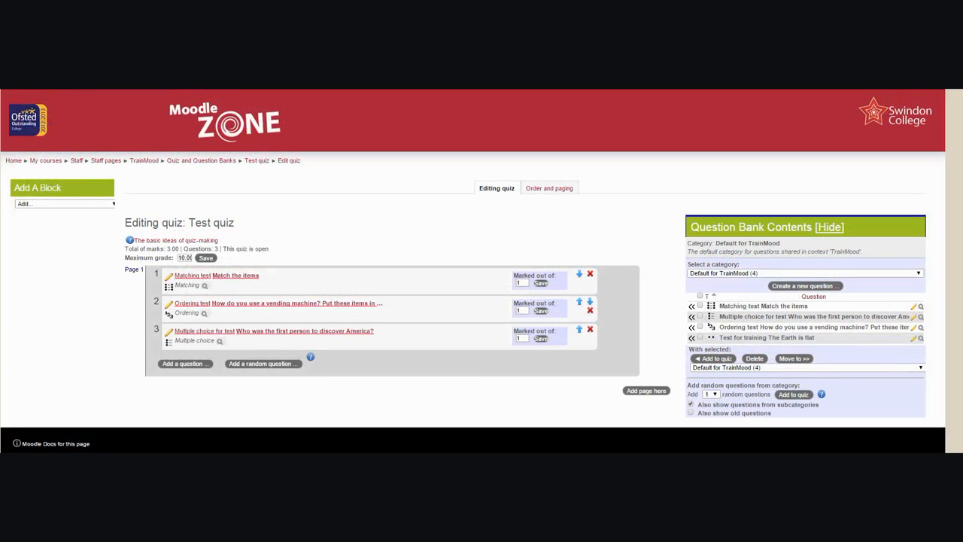
# - Return to the Quiz and Question Banks course page, open Test quiz and show its administration options
pyautogui.click(207, 162)
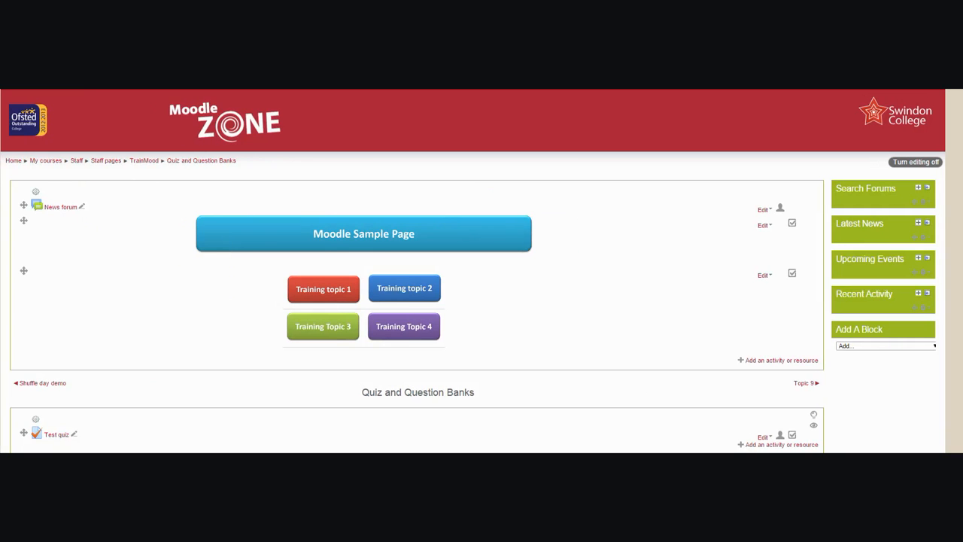
pyautogui.click(55, 441)
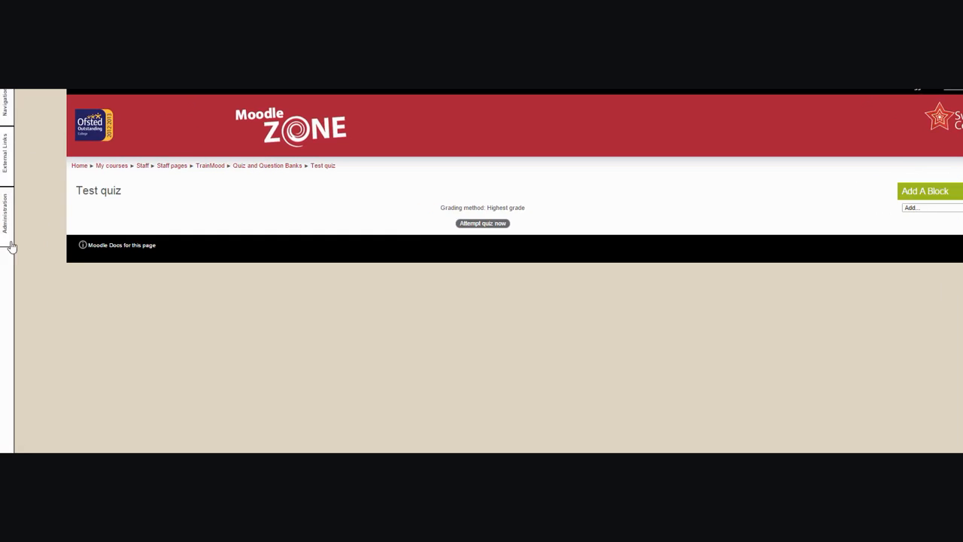
pyautogui.click(8, 224)
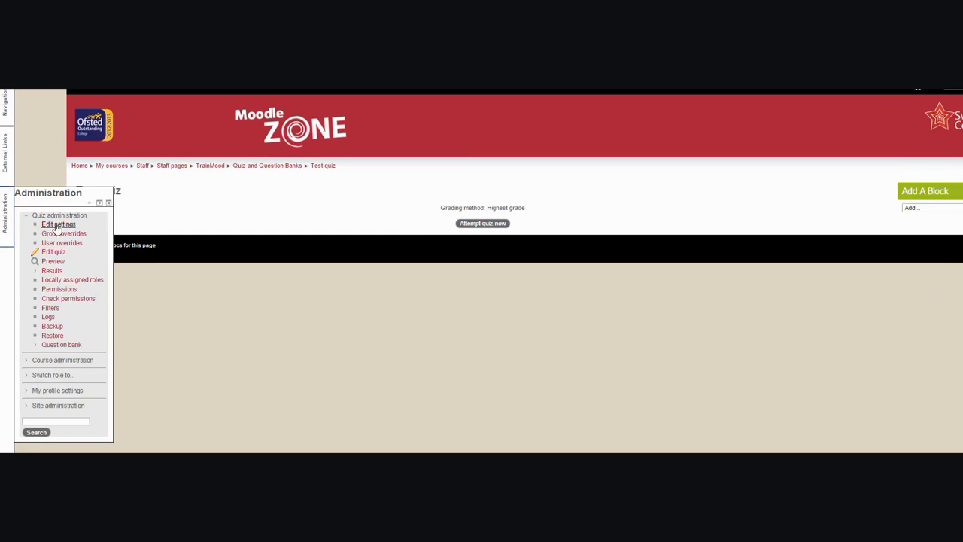